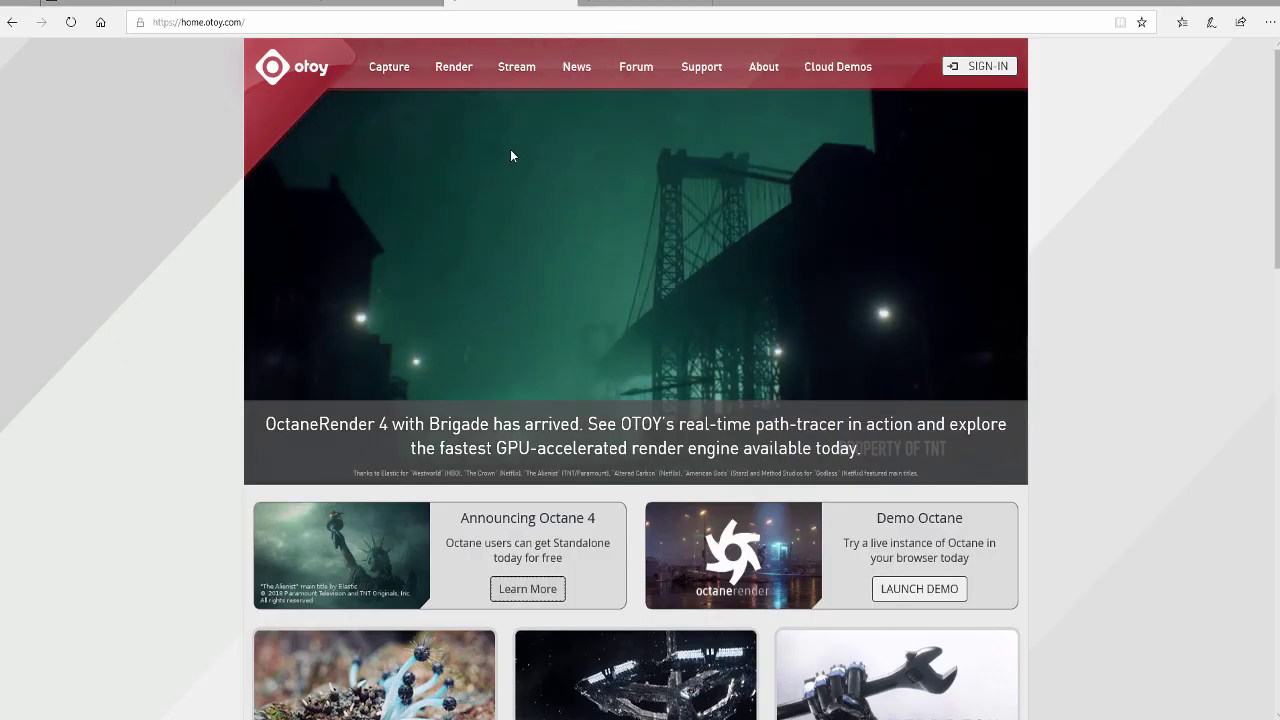
left_click(643, 3)
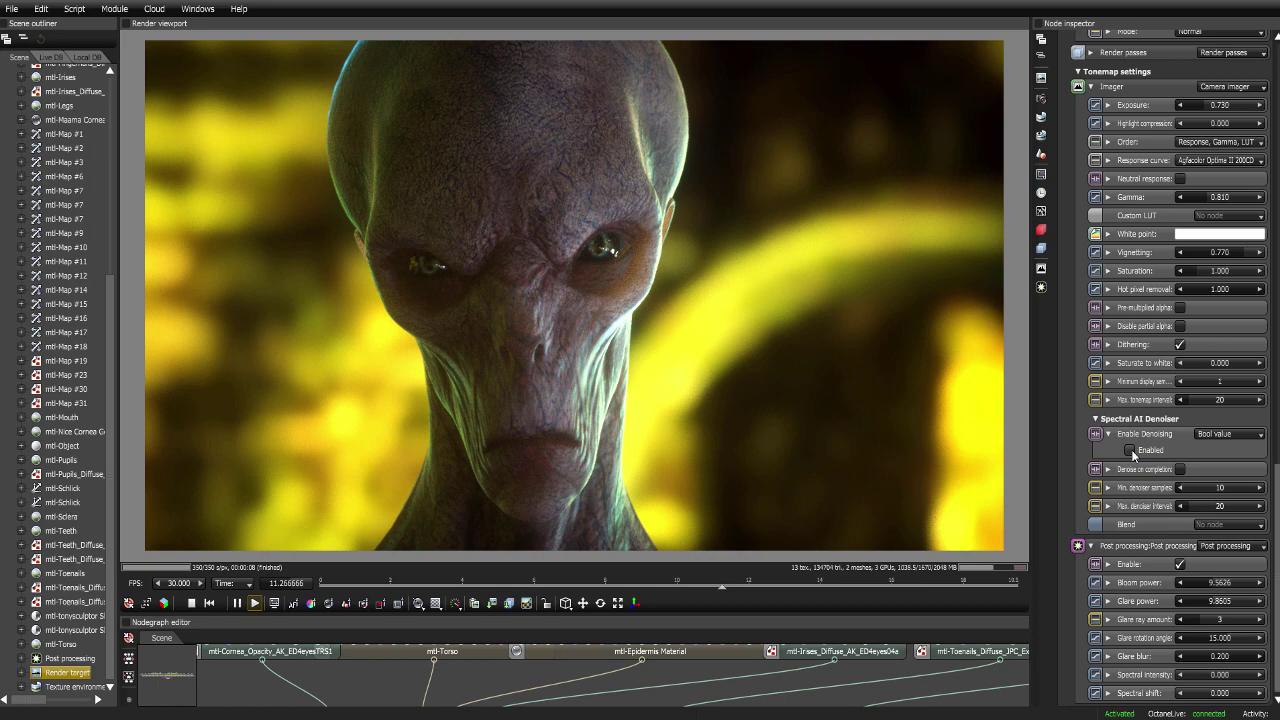
Enable denoising in the render target's Spectral AI Denoiser settings
left_click(1131, 450)
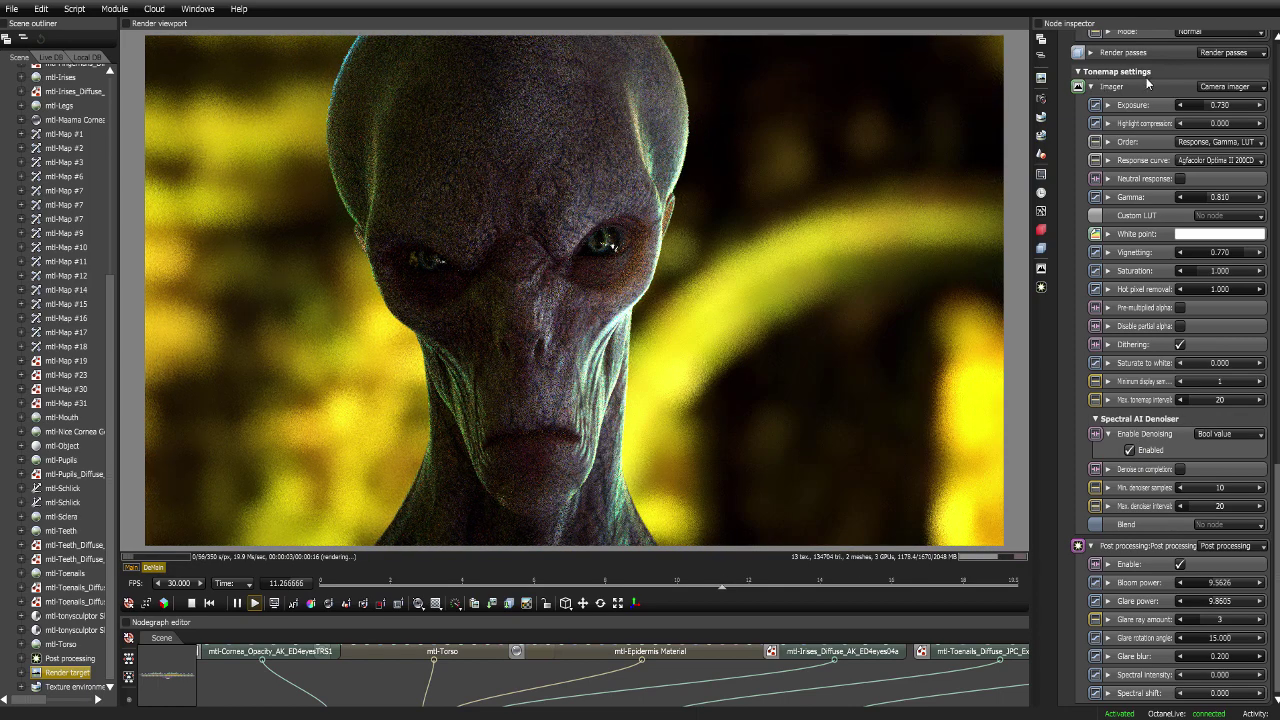
left_click_drag(1276, 502, 1277, 56)
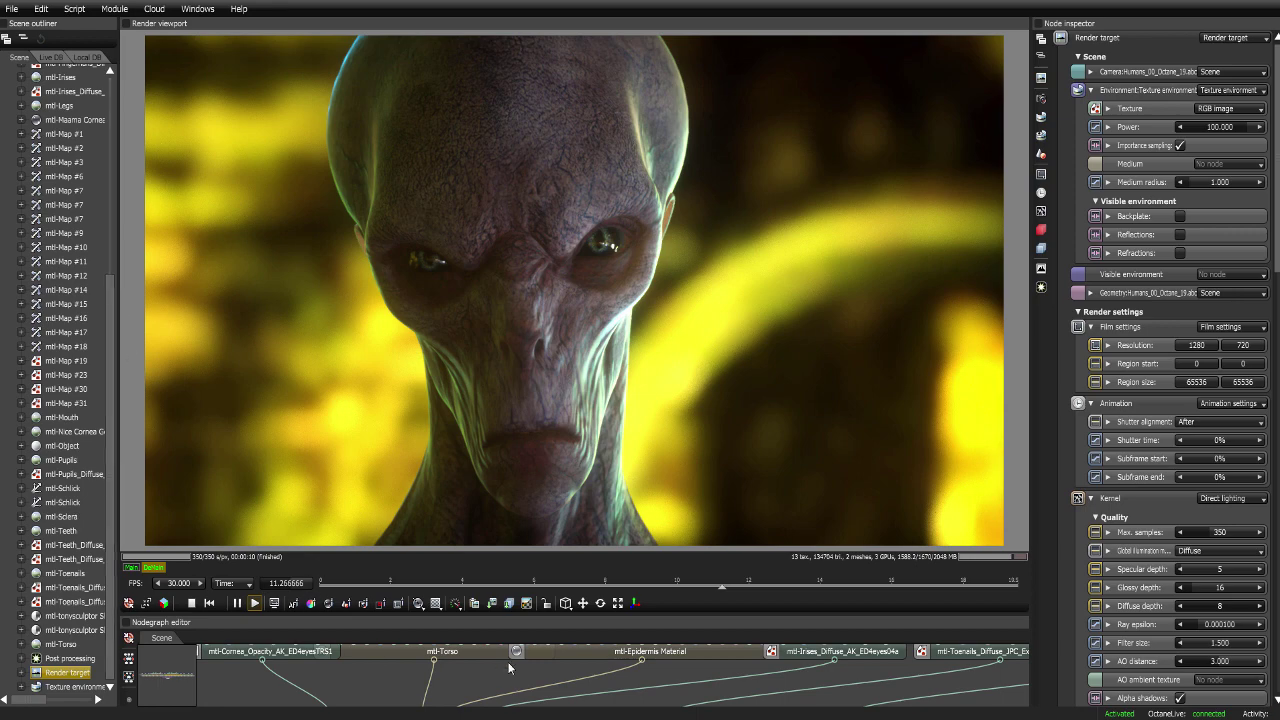
Enlarge the Nodegraph editor to examine the connections into the render target, and restore its original height
left_click_drag(600, 612, 597, 371)
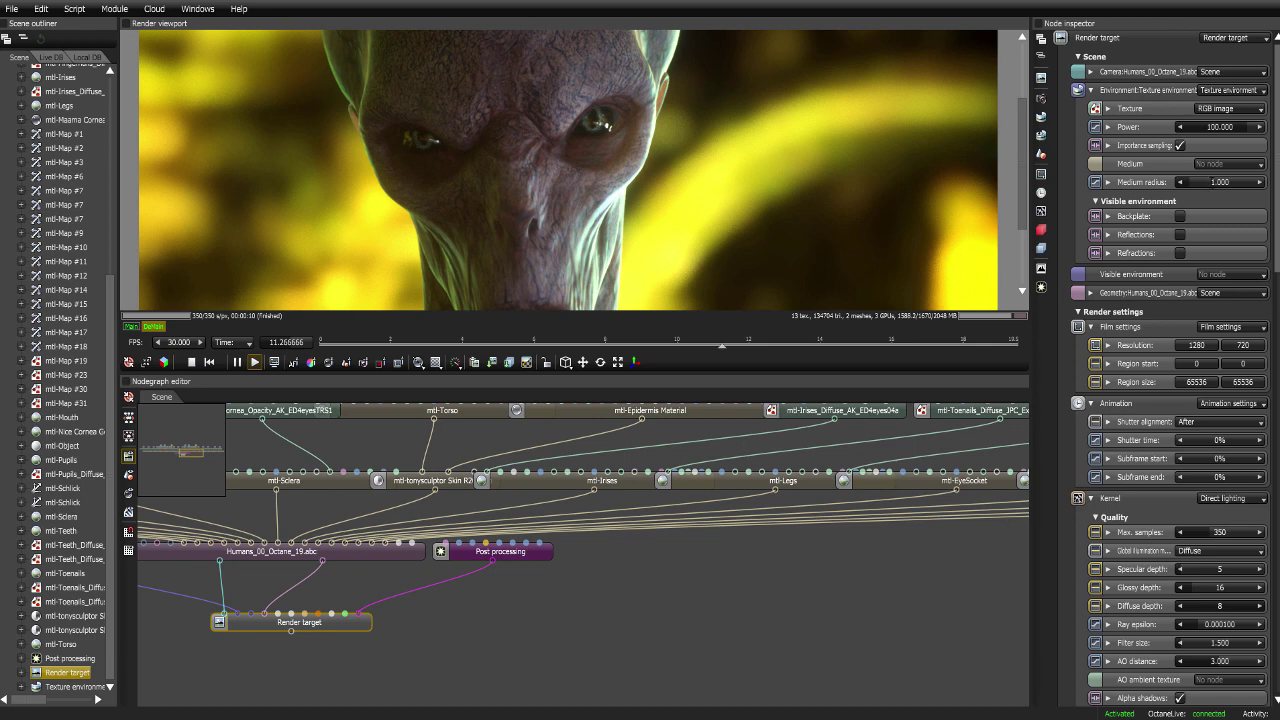
left_click_drag(778, 373, 772, 613)
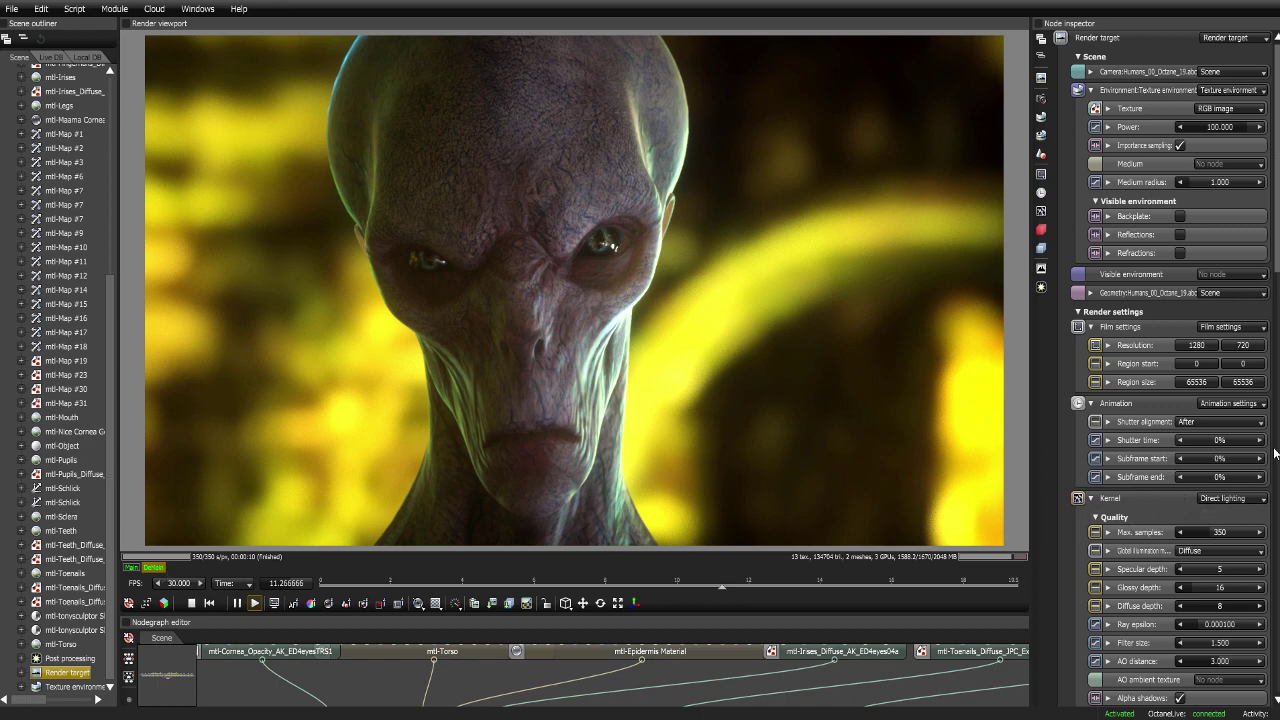
Disable denoising in the Spectral AI Denoiser settings to re-render the image without it
left_click_drag(1276, 205, 1276, 590)
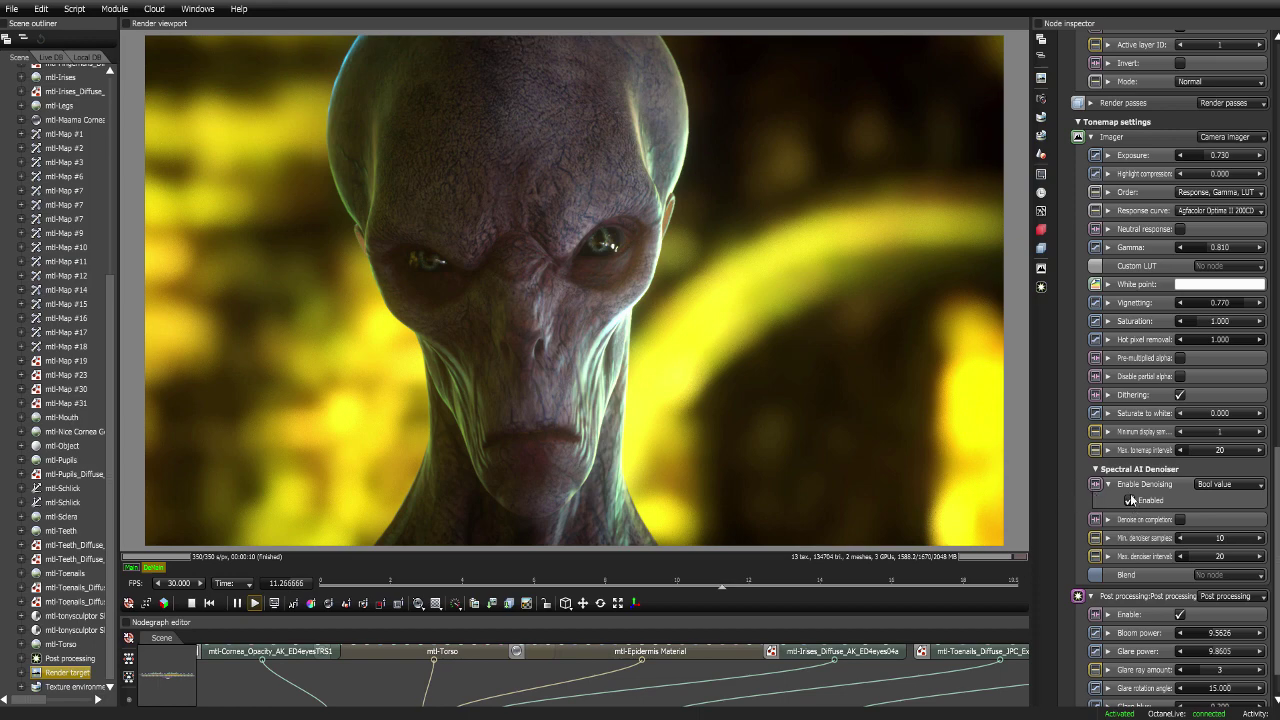
left_click(1130, 500)
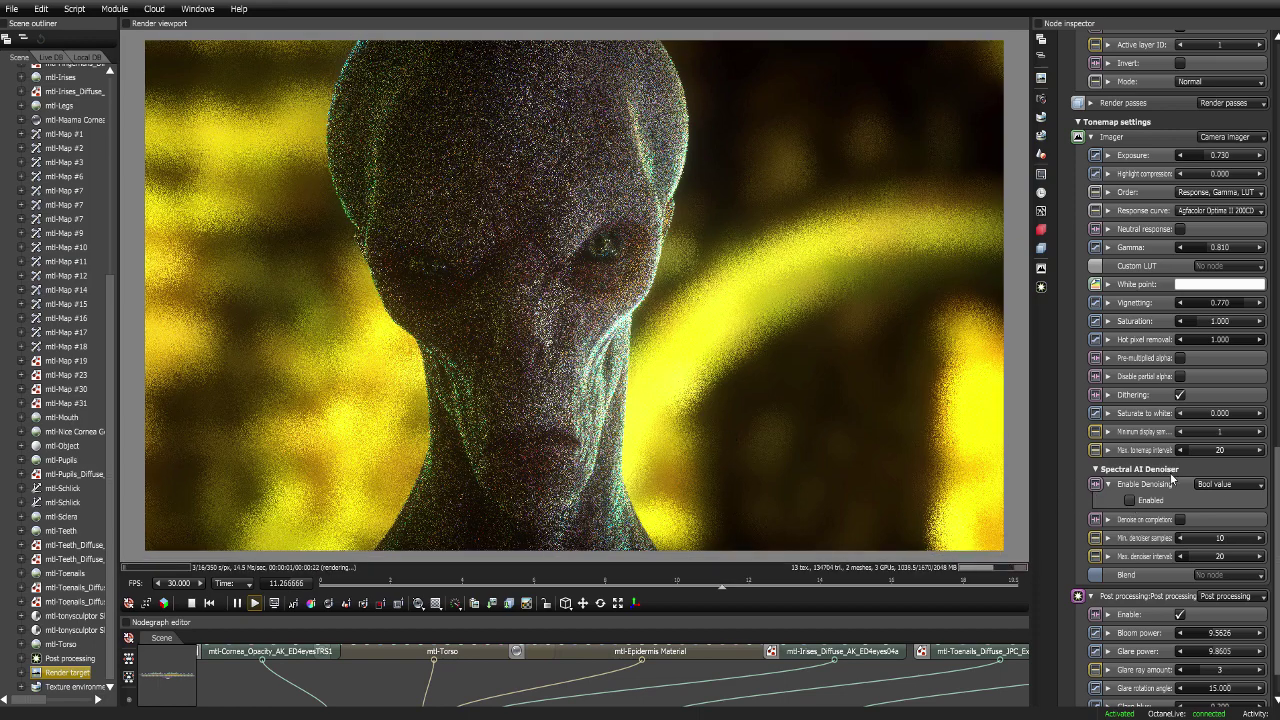
Set the Direct lighting kernel's max samples to 500
scroll(1277, 533, "up", 15)
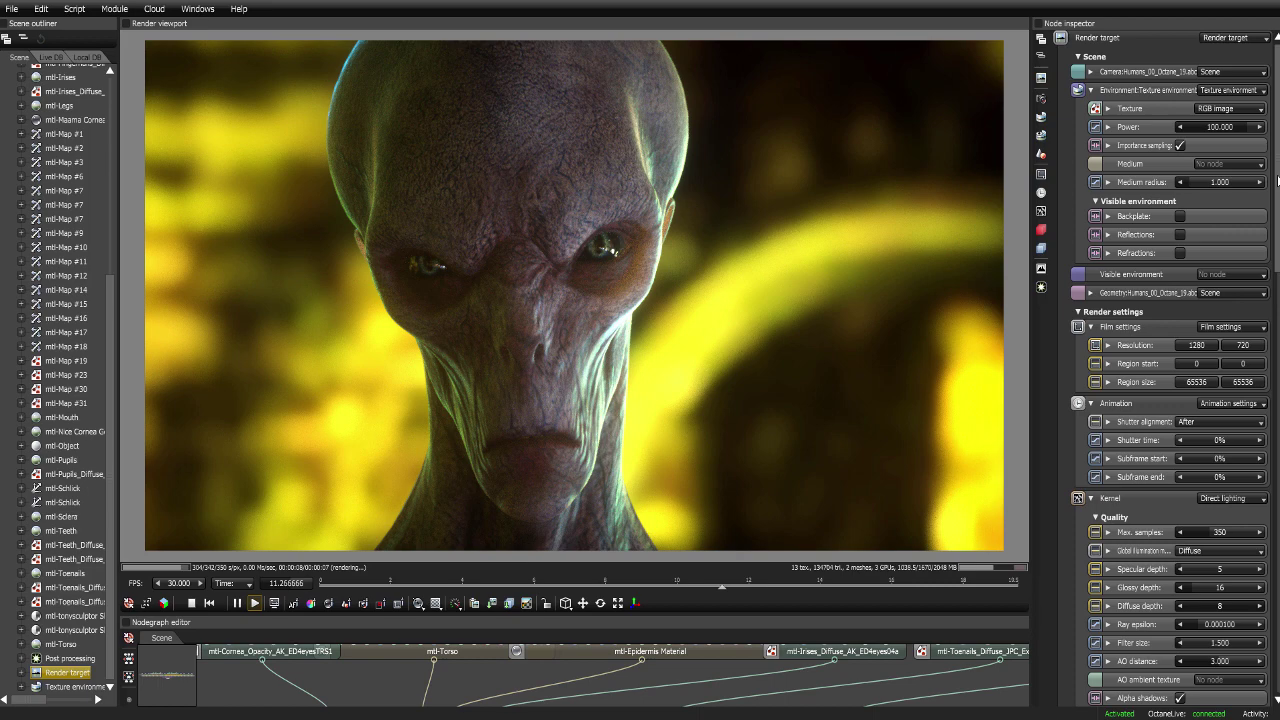
left_click_drag(1277, 181, 1277, 207)
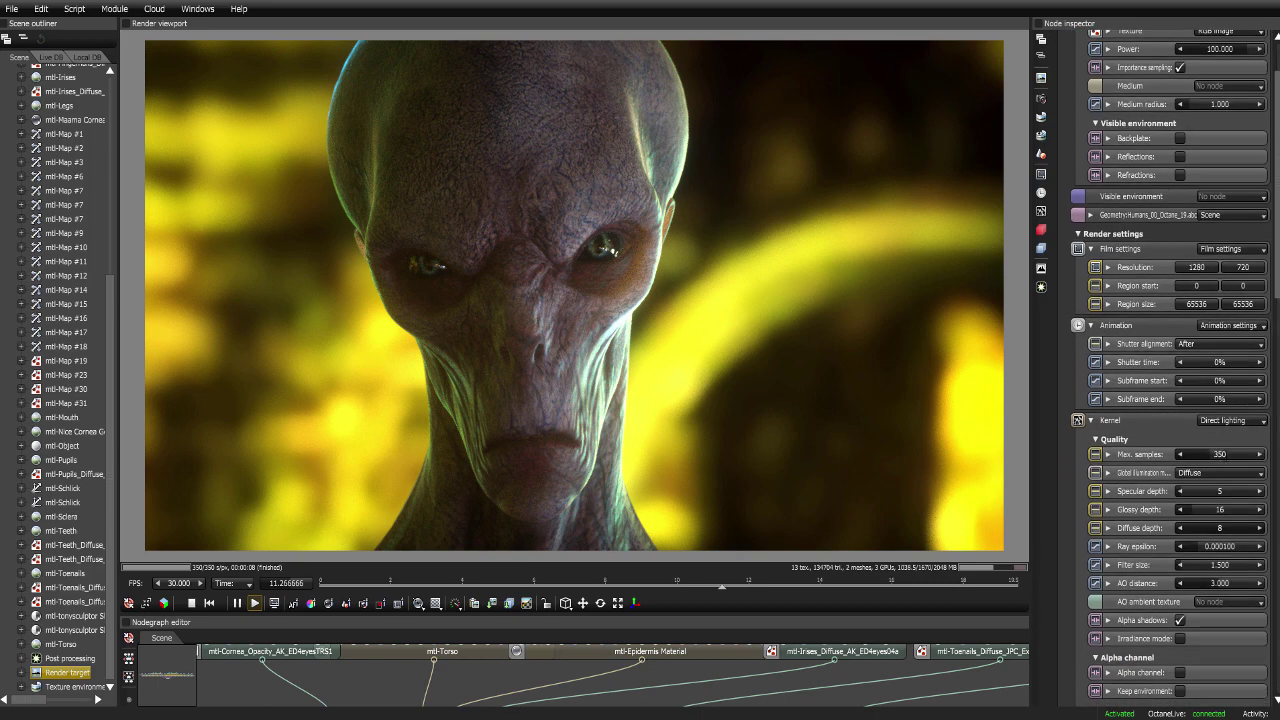
left_click(1229, 454)
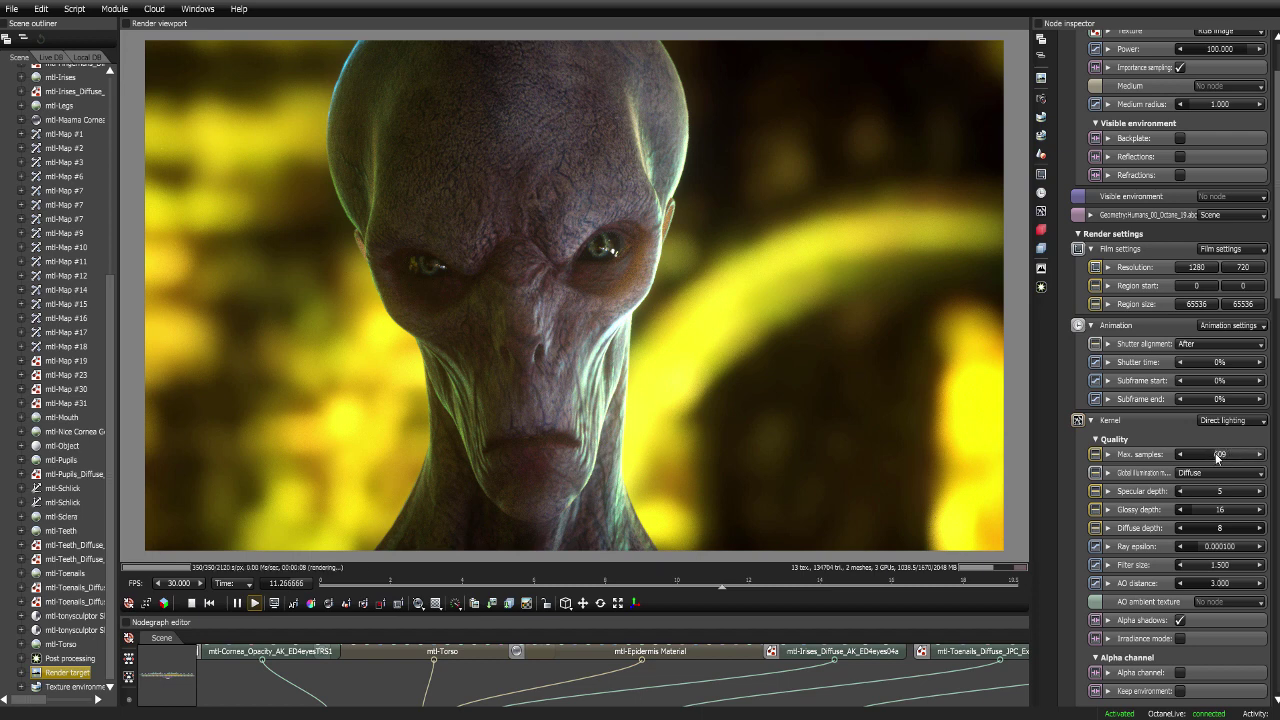
double_click(1218, 453)
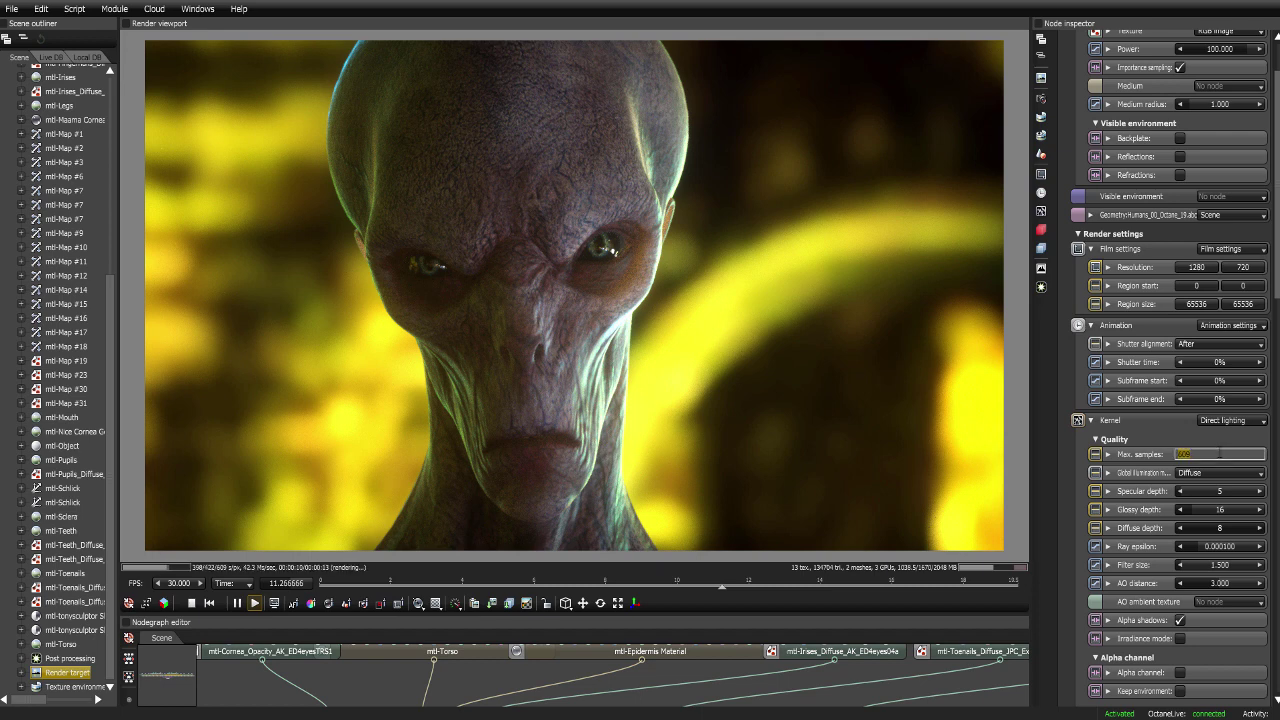
type("500")
key("Return")
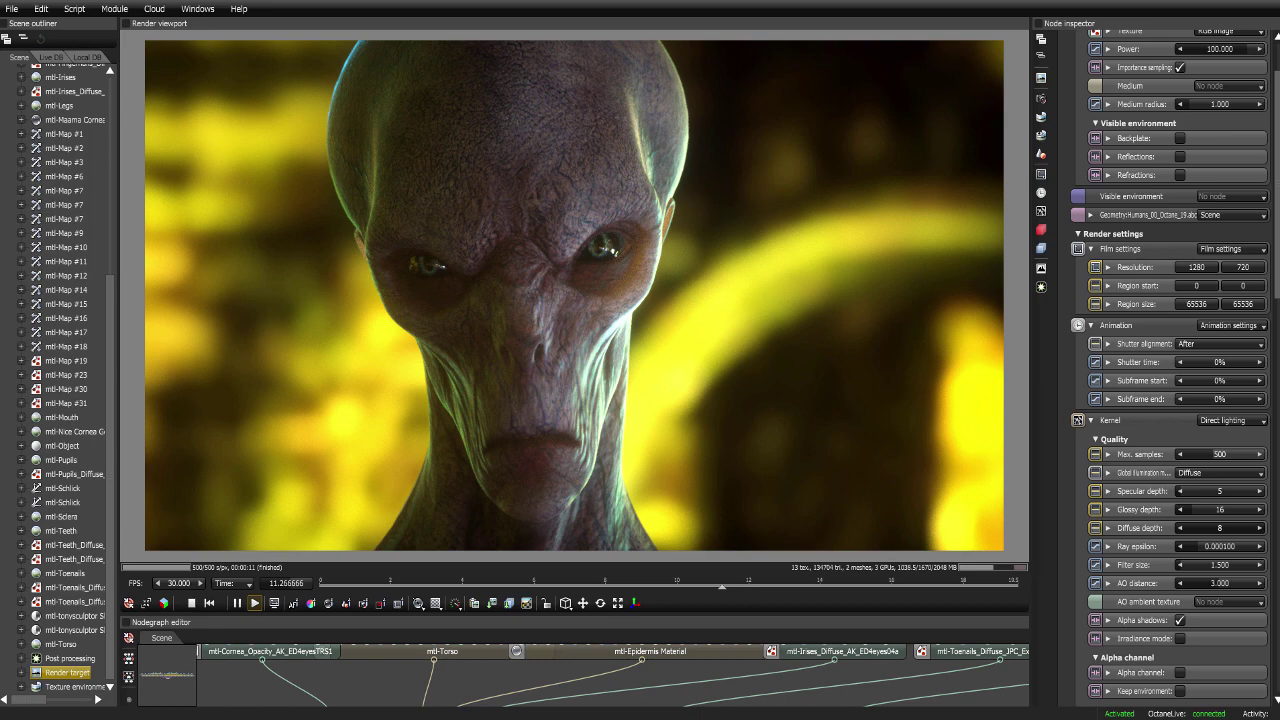
Enable denoising in the Spectral AI Denoiser settings and show the Main render pass in the viewport
scroll(1238, 255, "down", 10)
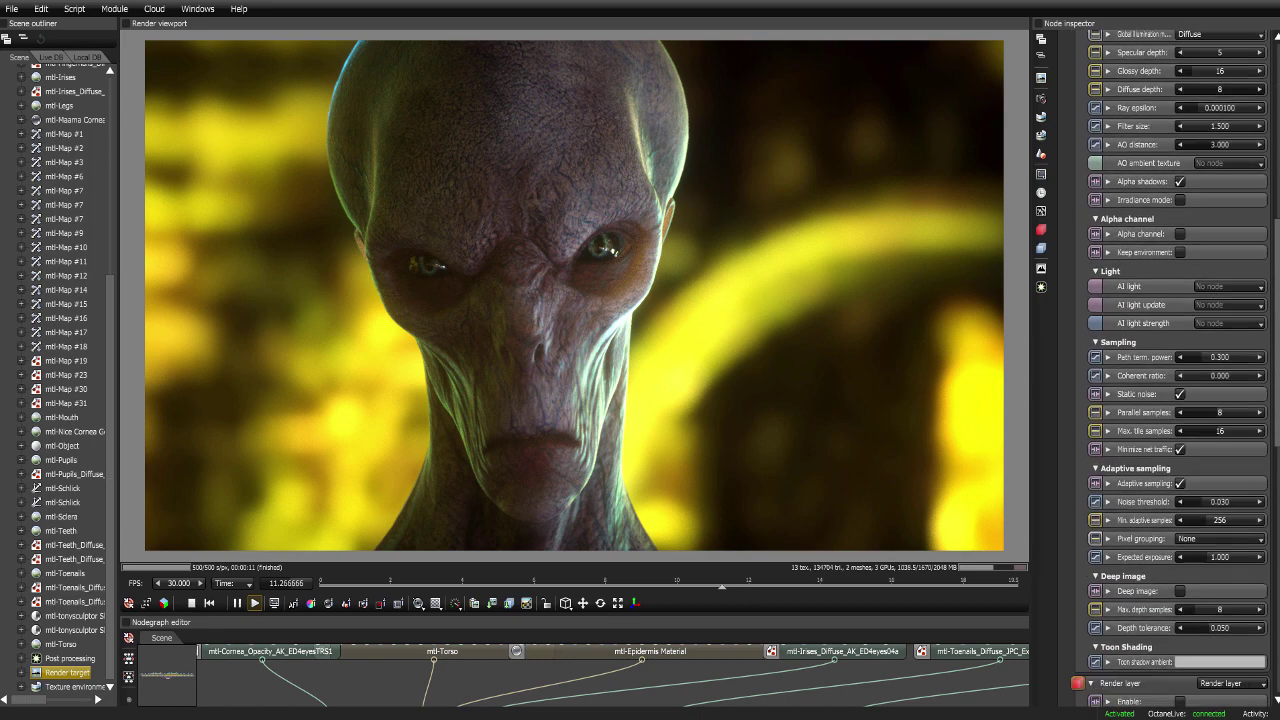
scroll(1238, 255, "down", 10)
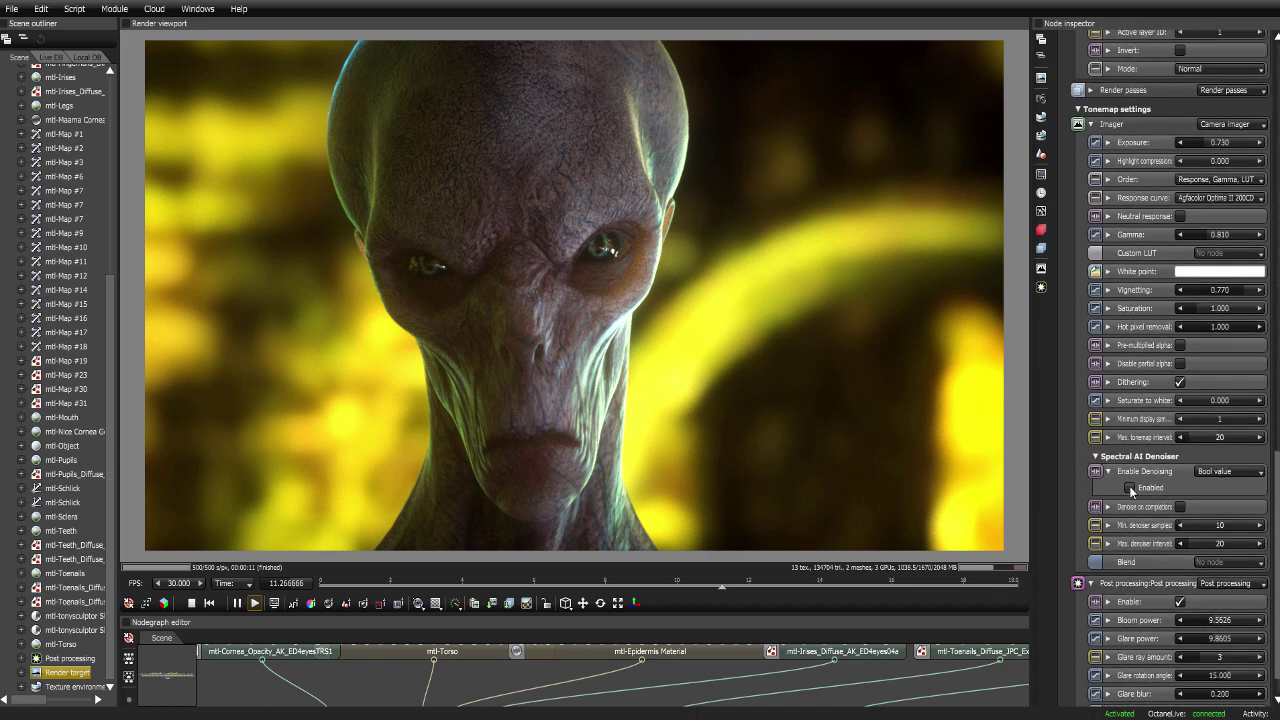
left_click(1130, 489)
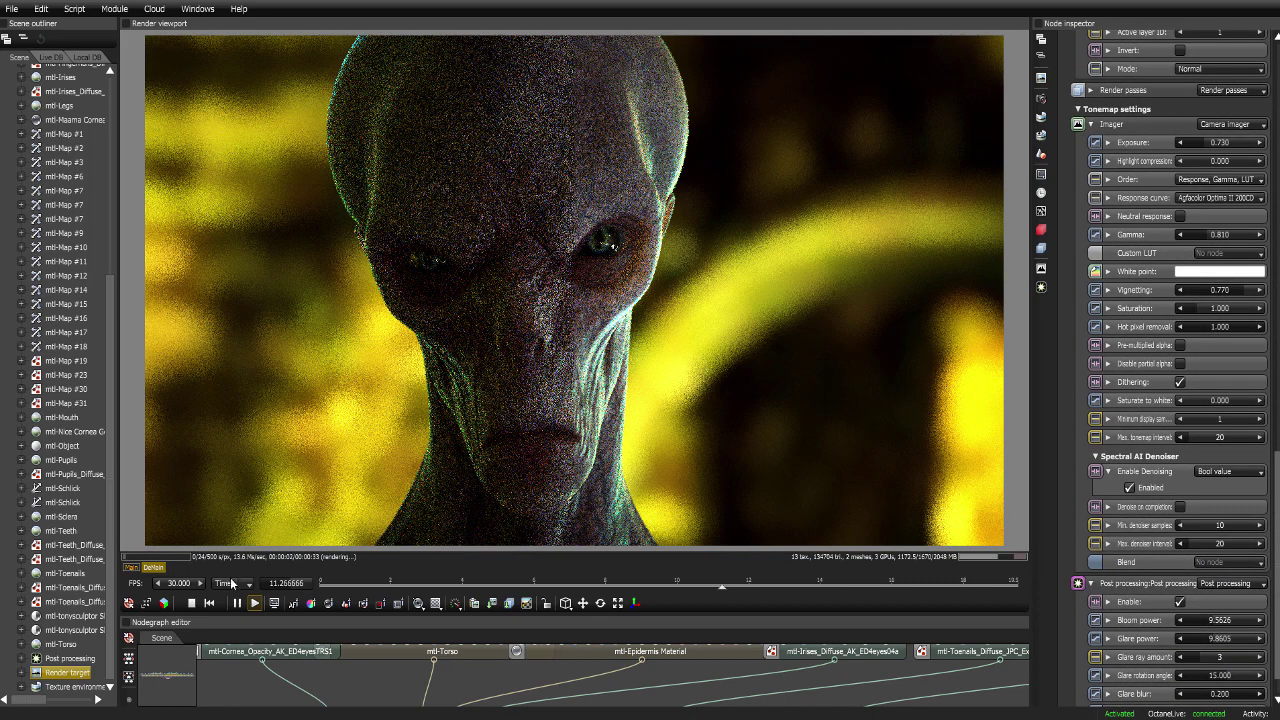
left_click(131, 572)
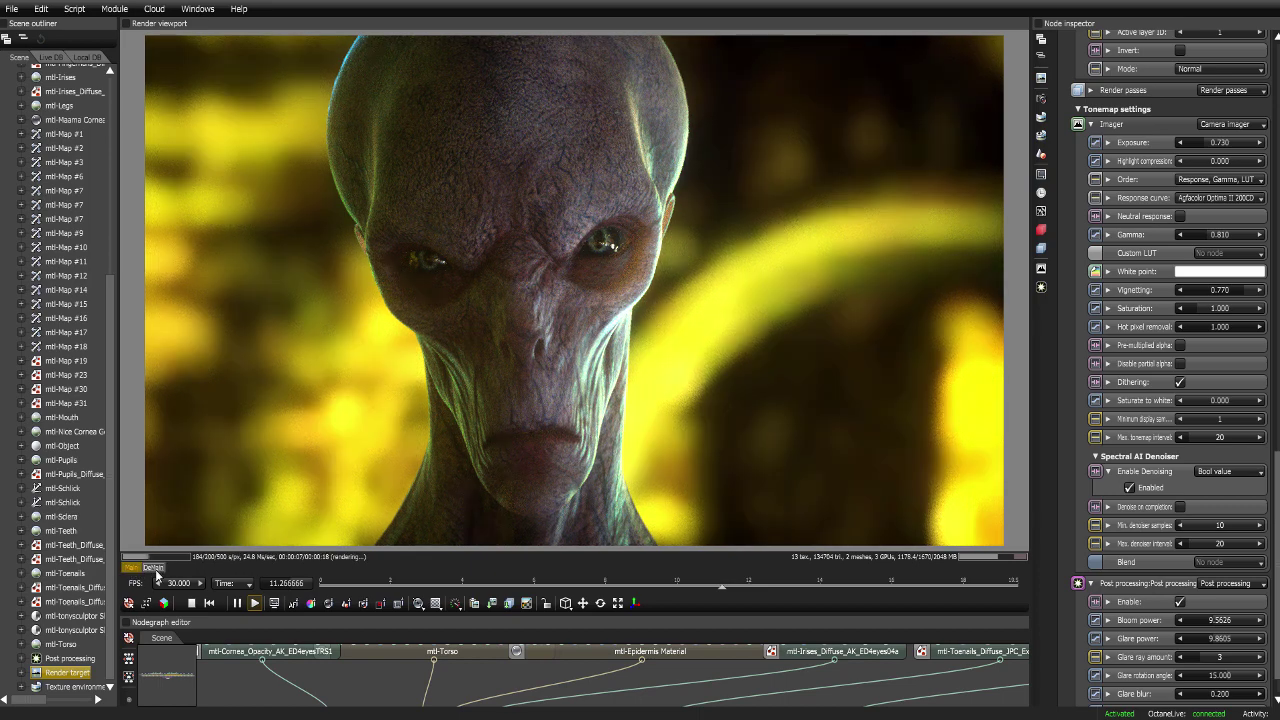
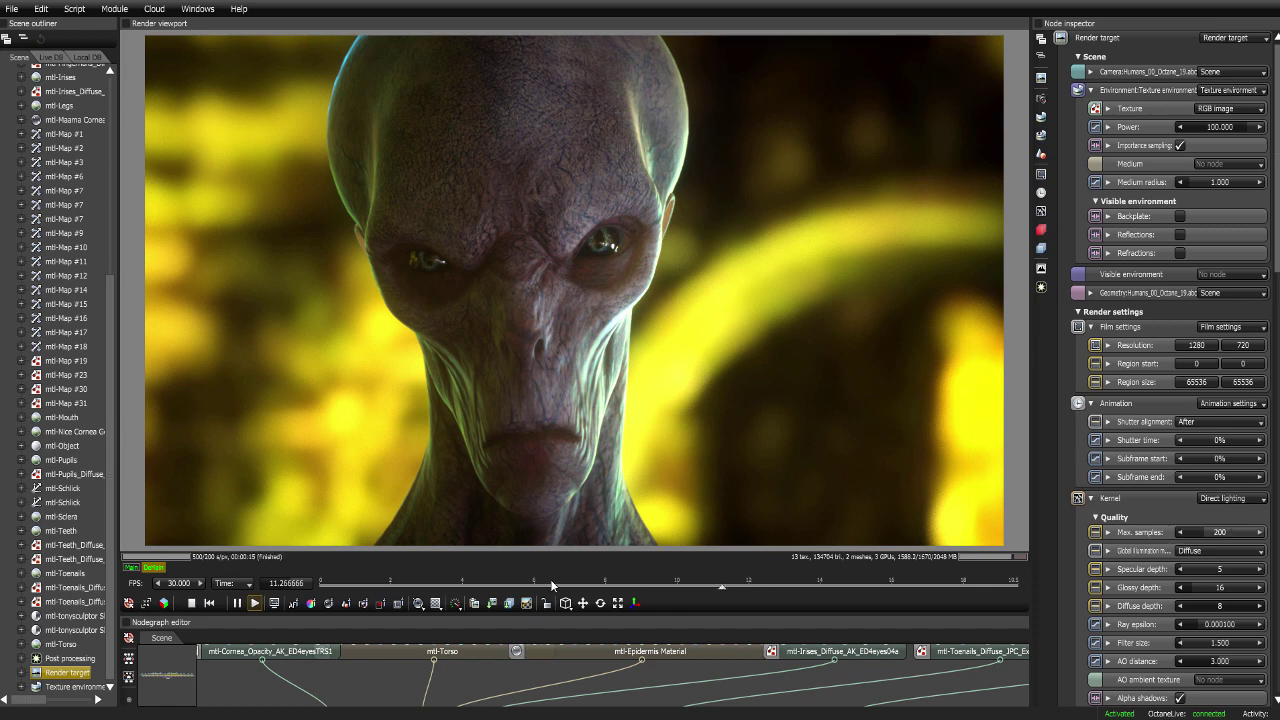
Set the Direct lighting kernel's max samples to 100 and re-render the frame at time 11.266666
left_click(720, 588)
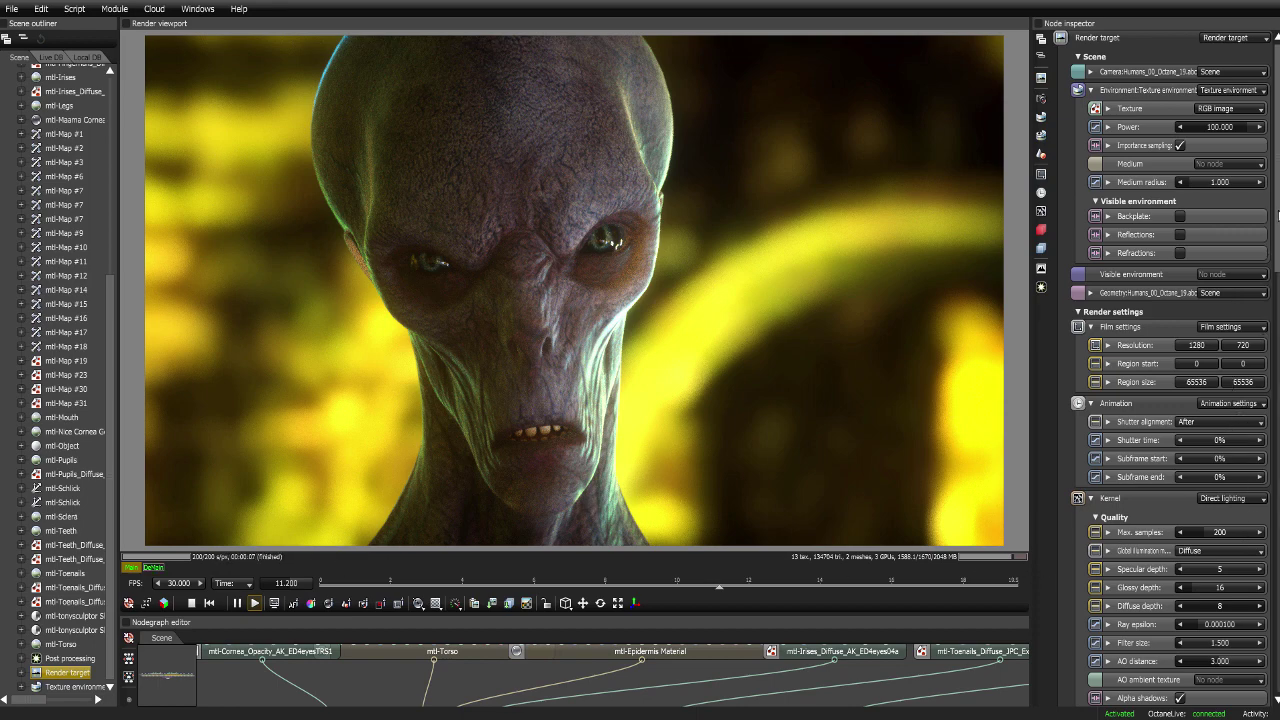
scroll(1278, 215, "down", 10)
scroll(1278, 215, "up", 10)
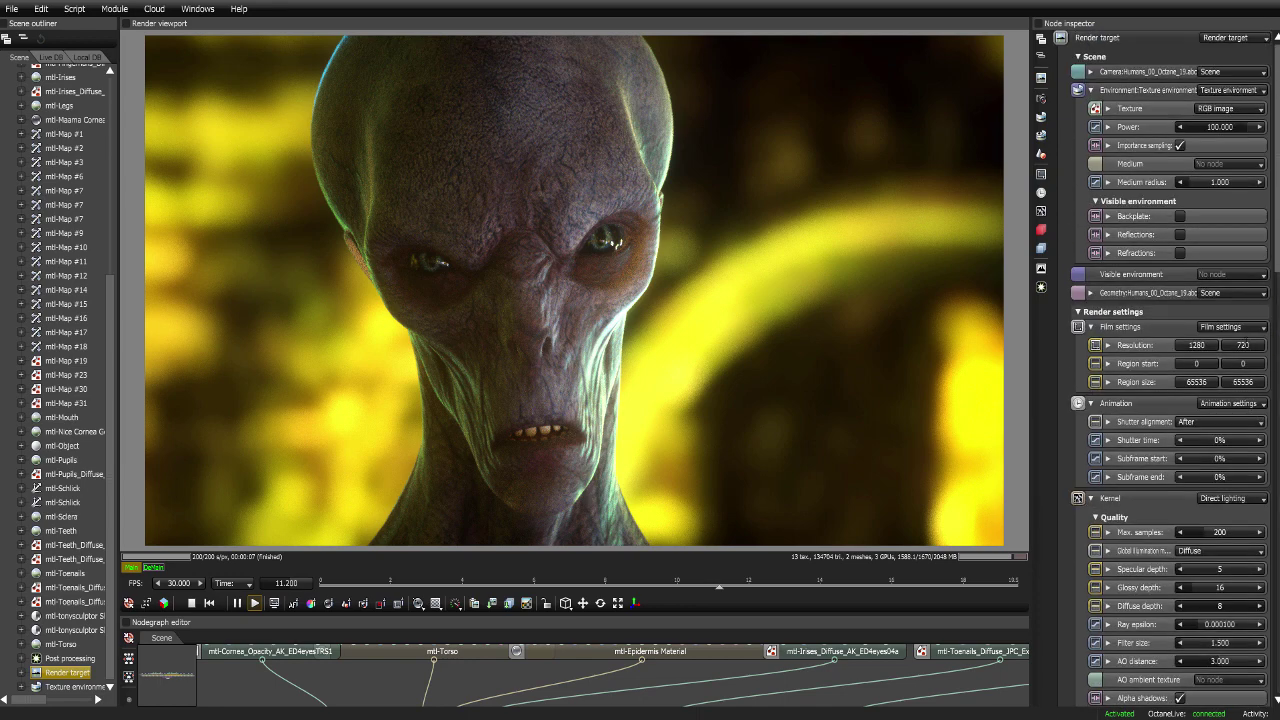
double_click(1230, 532)
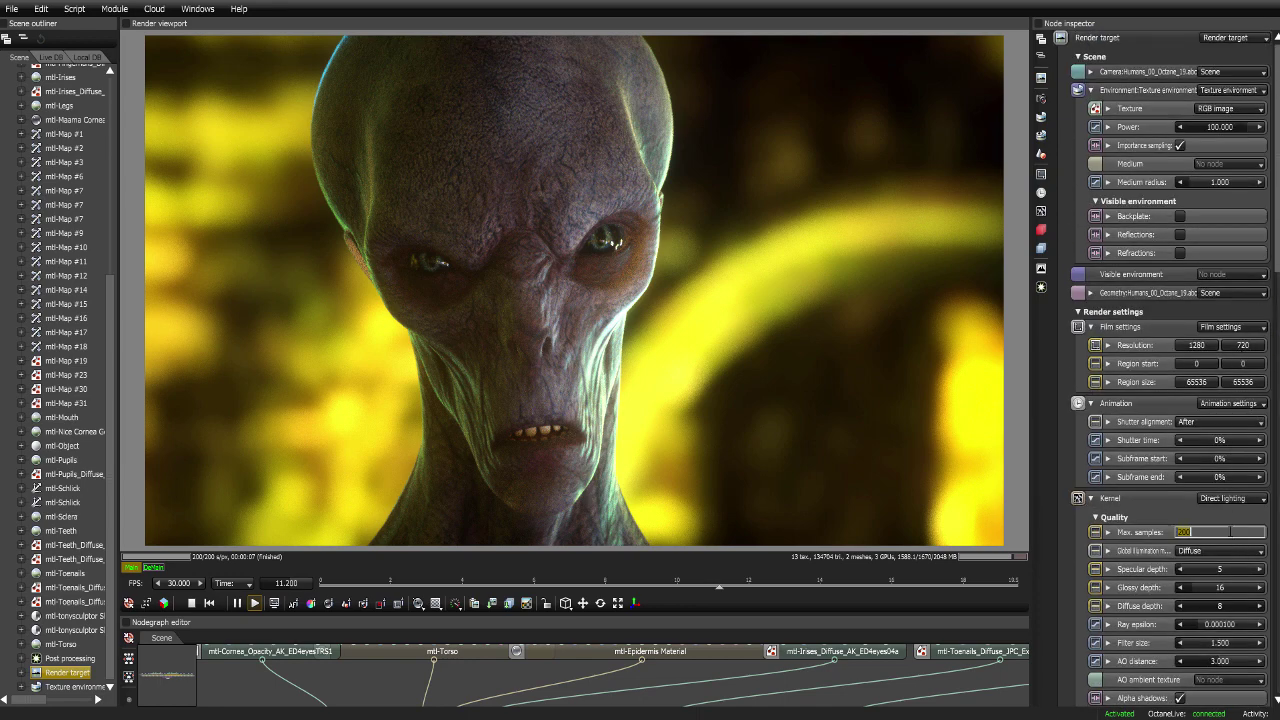
type("100")
key("Return")
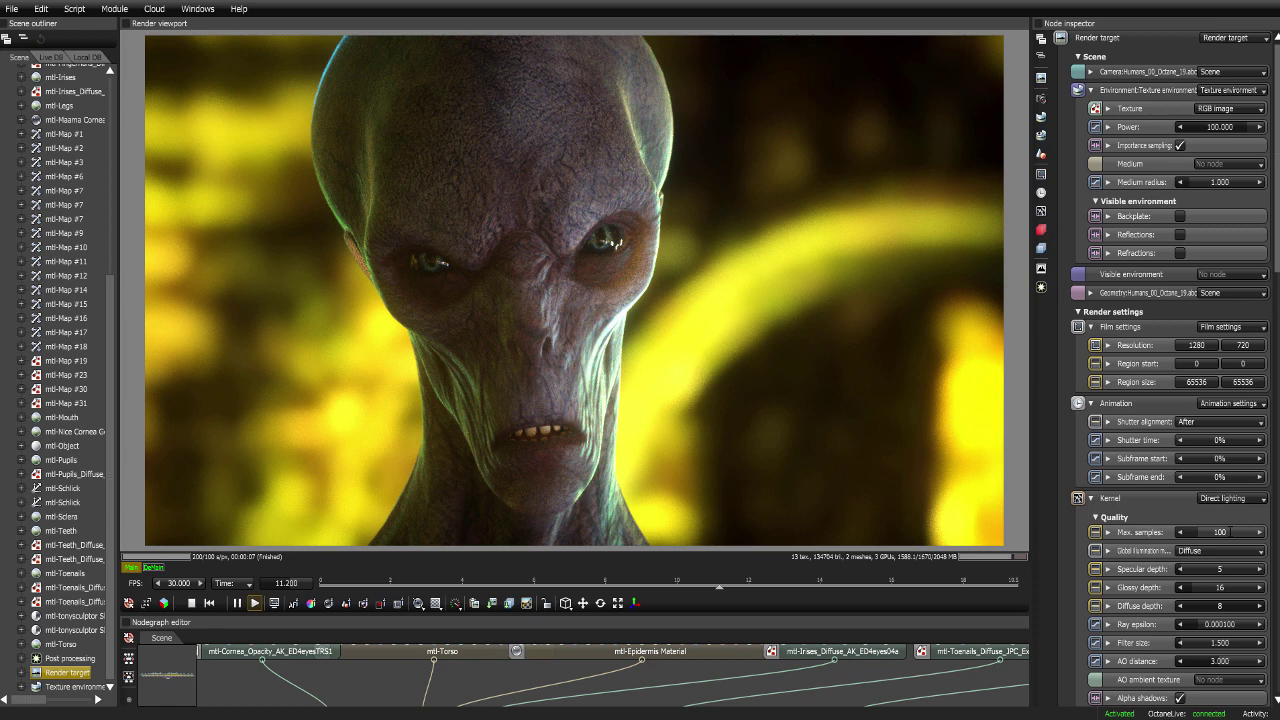
left_click(722, 589)
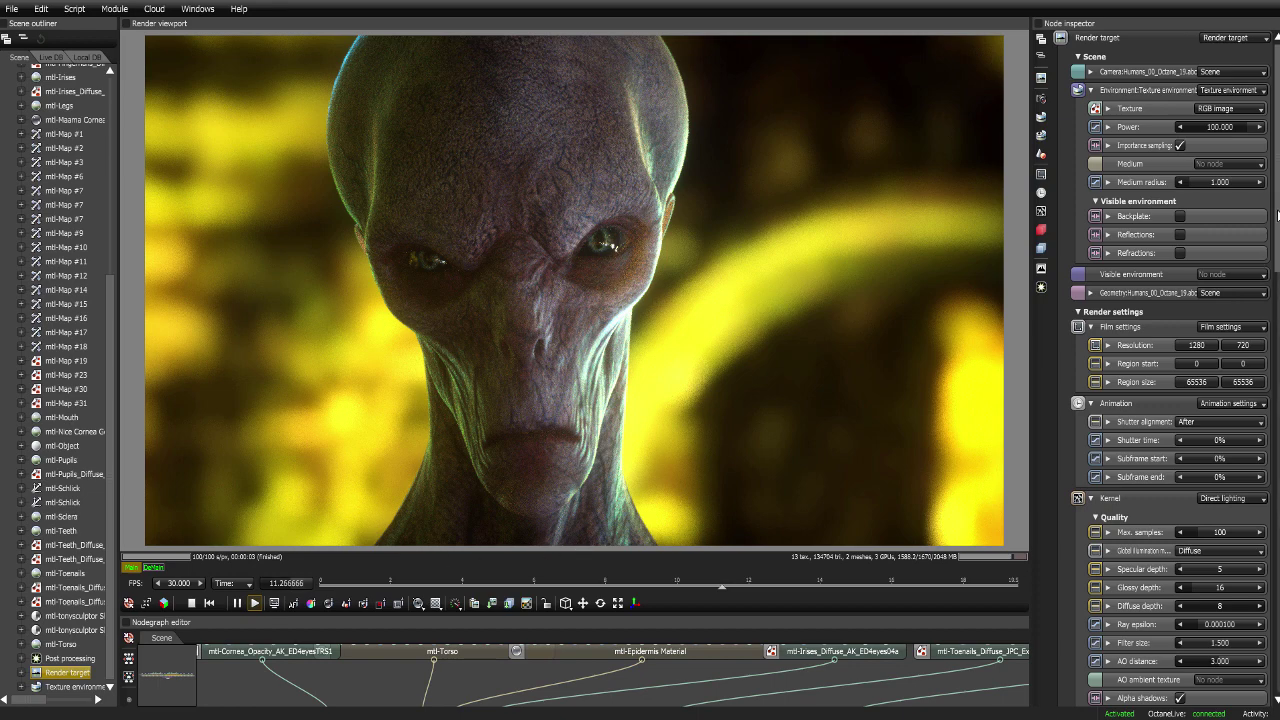
Compare the denoised beauty pass with the Main pass in the render viewport
left_click_drag(1276, 212, 1276, 592)
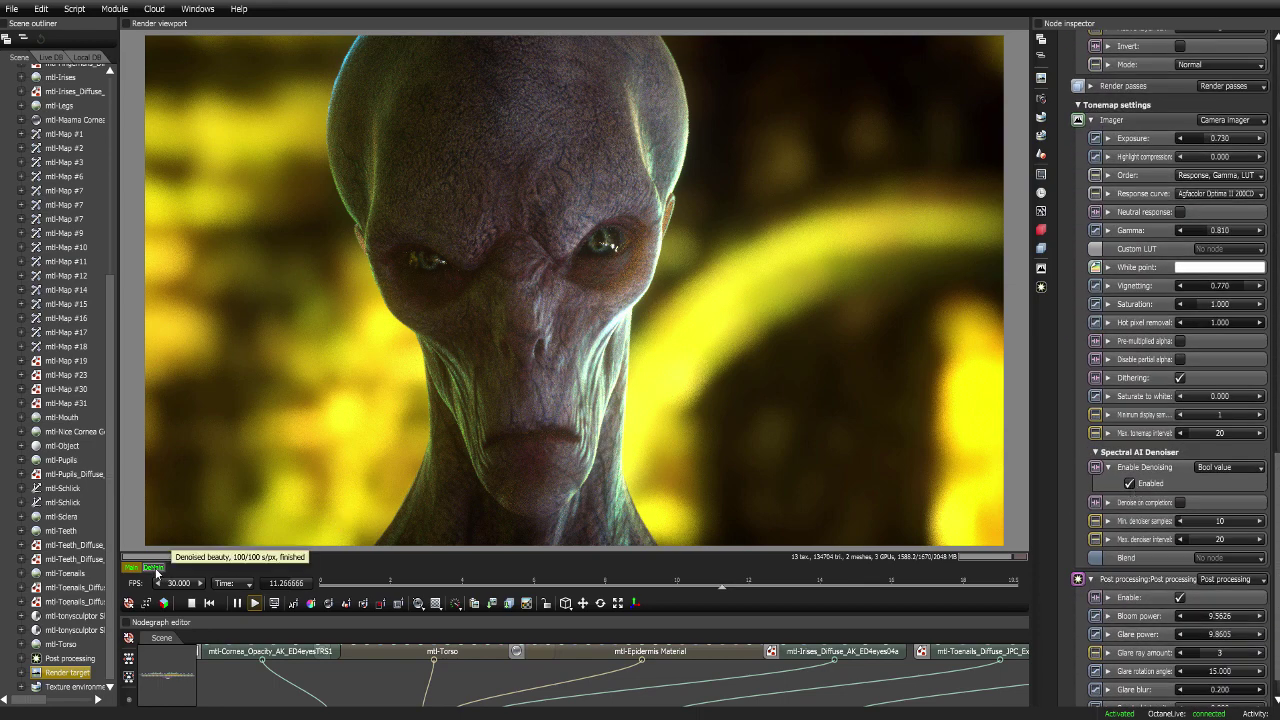
left_click(155, 570)
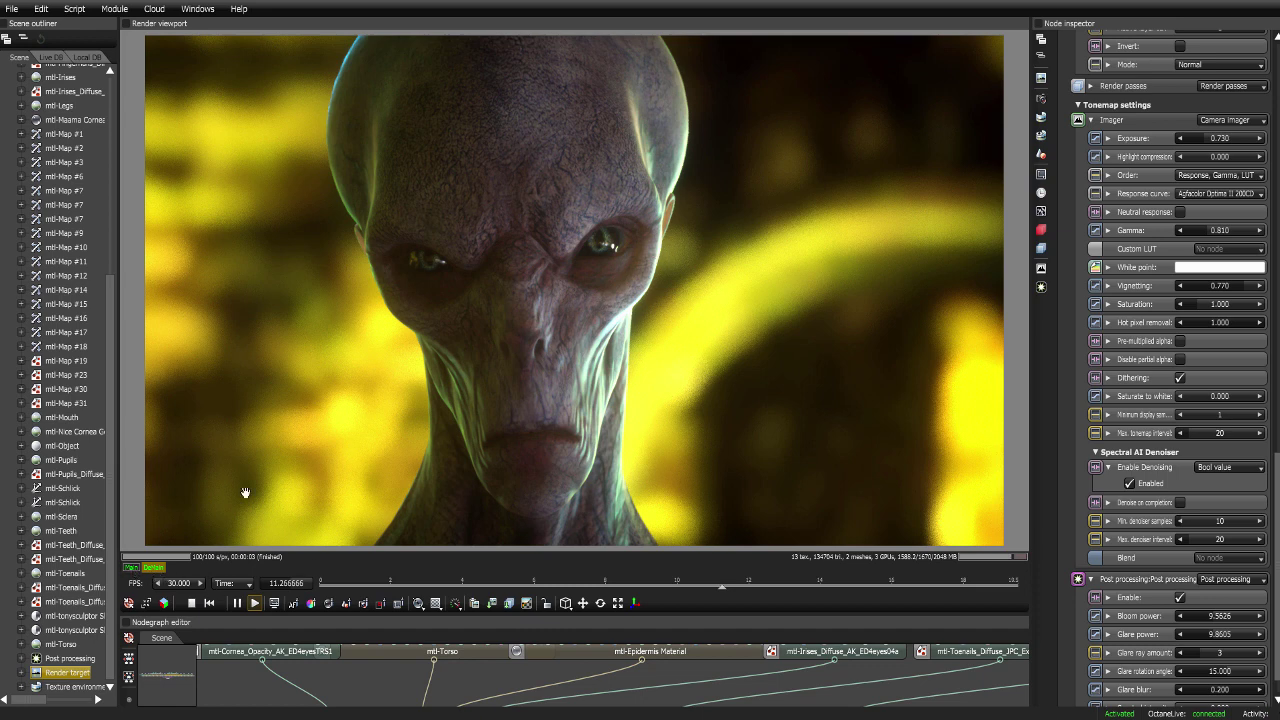
left_click(134, 570)
Set the Direct lighting kernel's max samples to 1000
left_click_drag(1277, 472, 1277, 120)
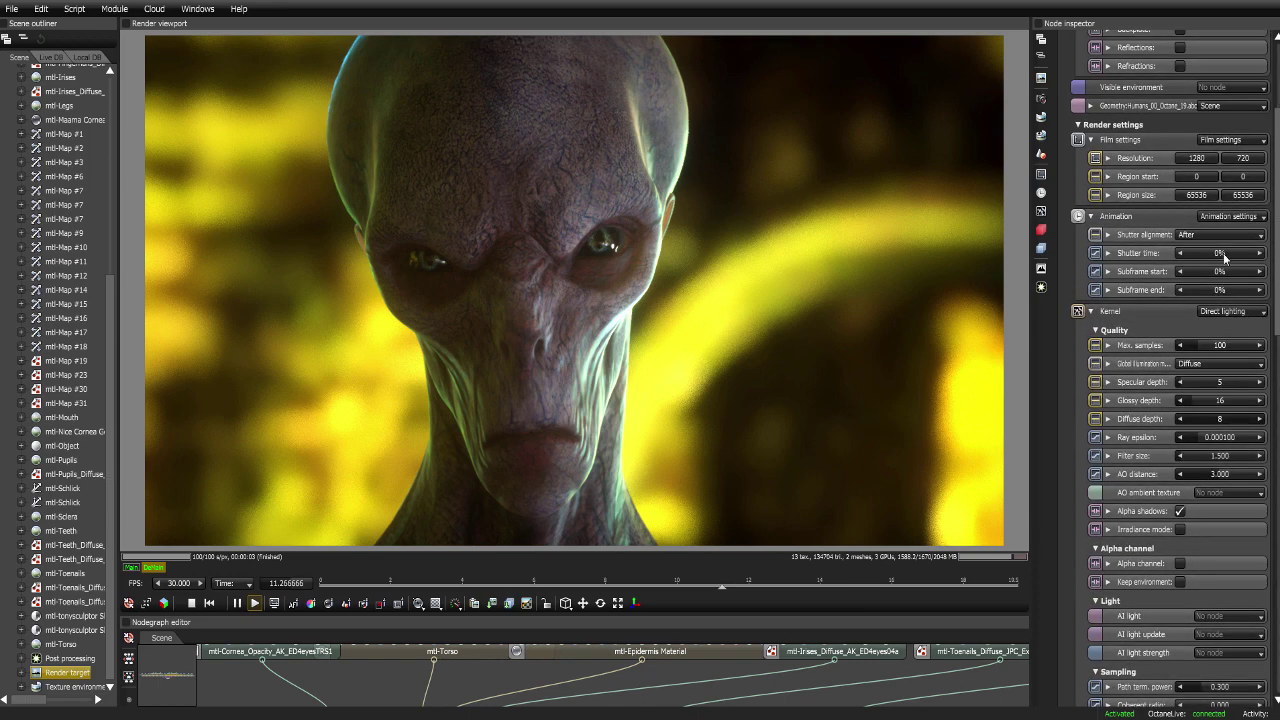
double_click(1228, 345)
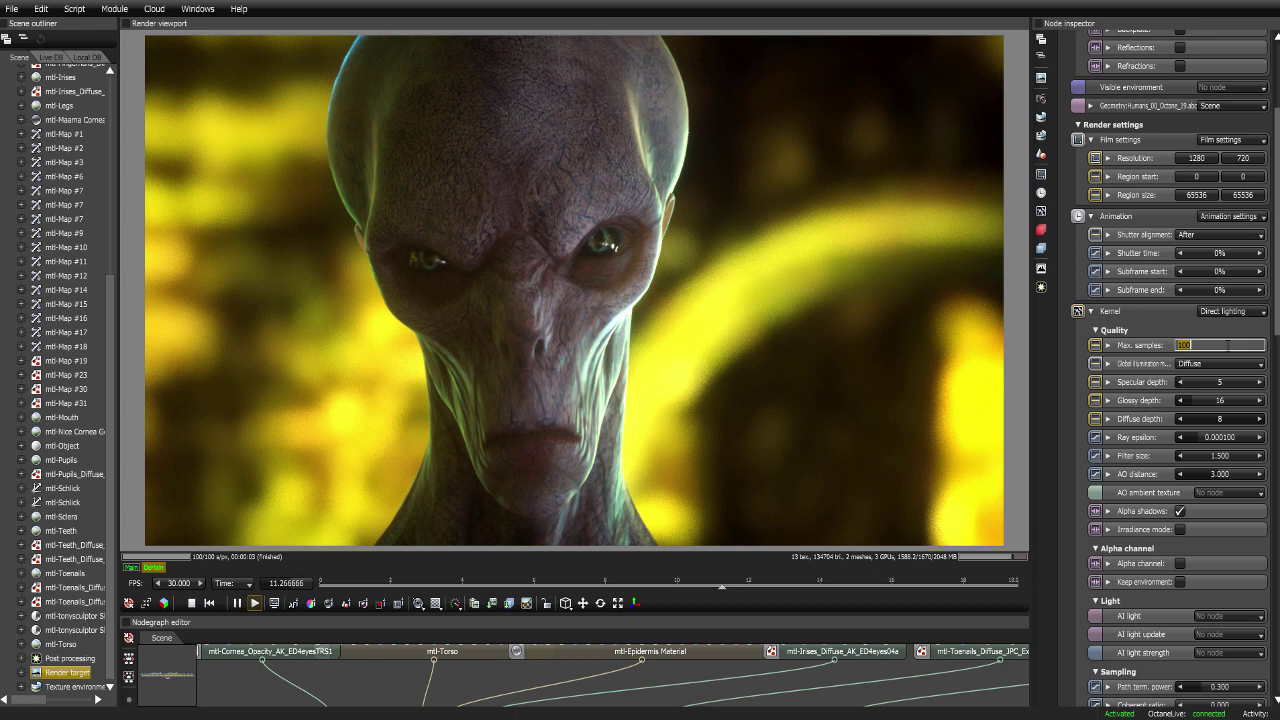
type("1000")
key("Return")
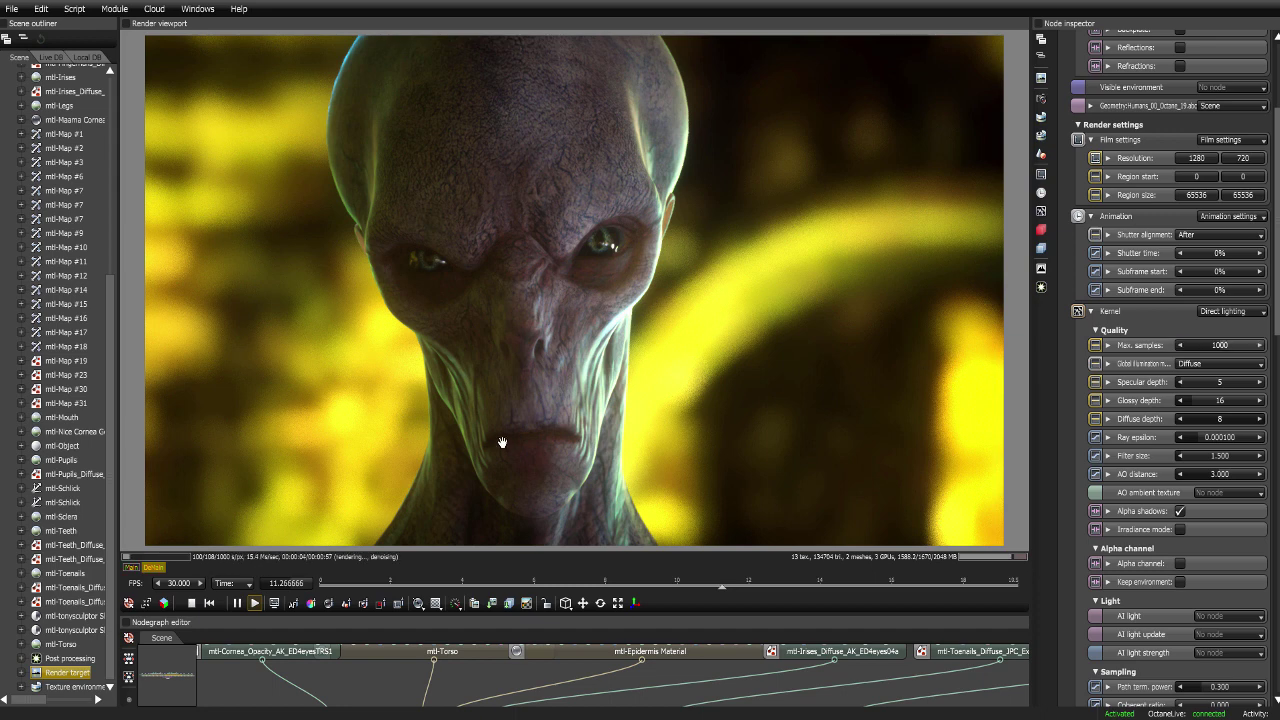